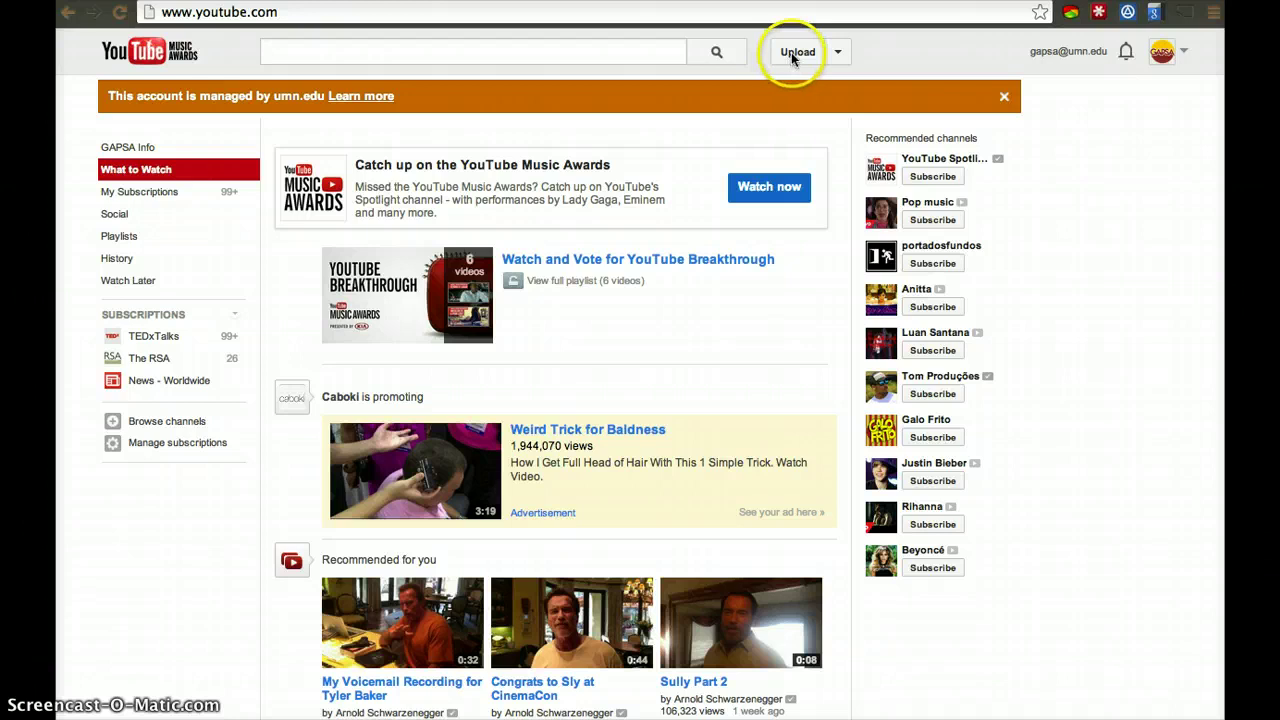
# Open the upload page and review the webcam capture, photo slideshow, Hangouts On Air and video editor options.
pyautogui.click(792, 55)
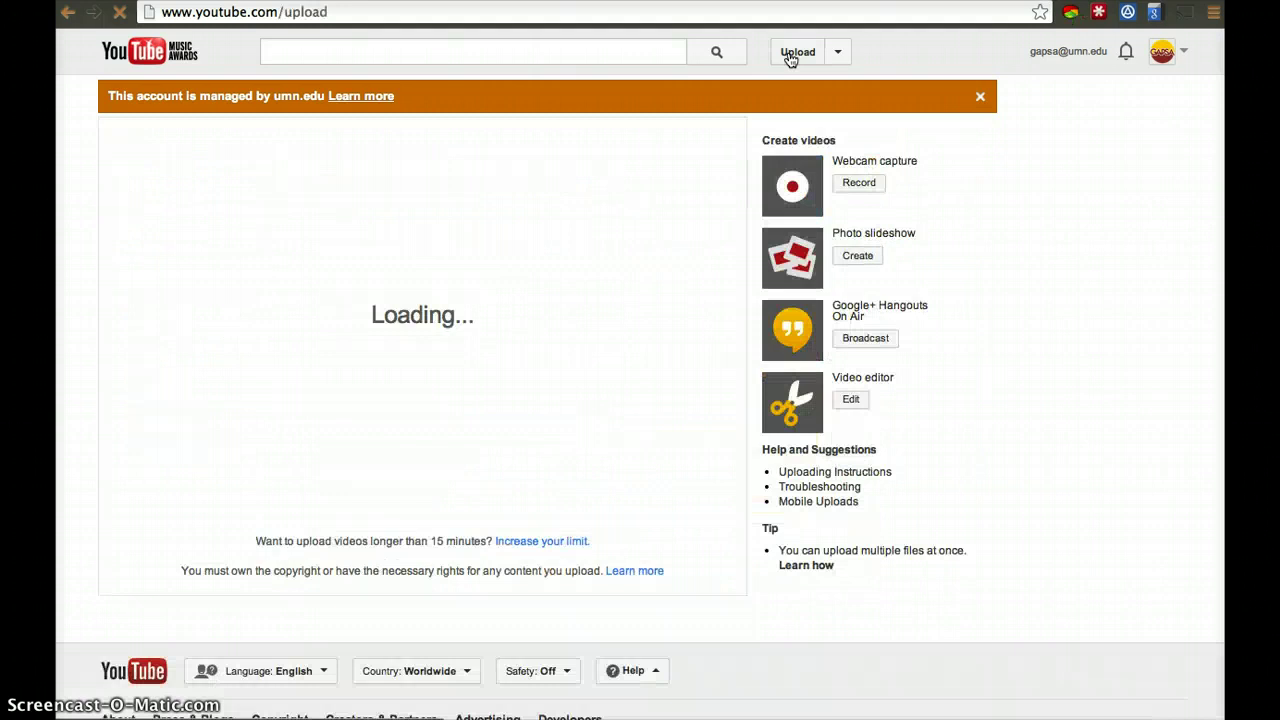
pyautogui.click(860, 186)
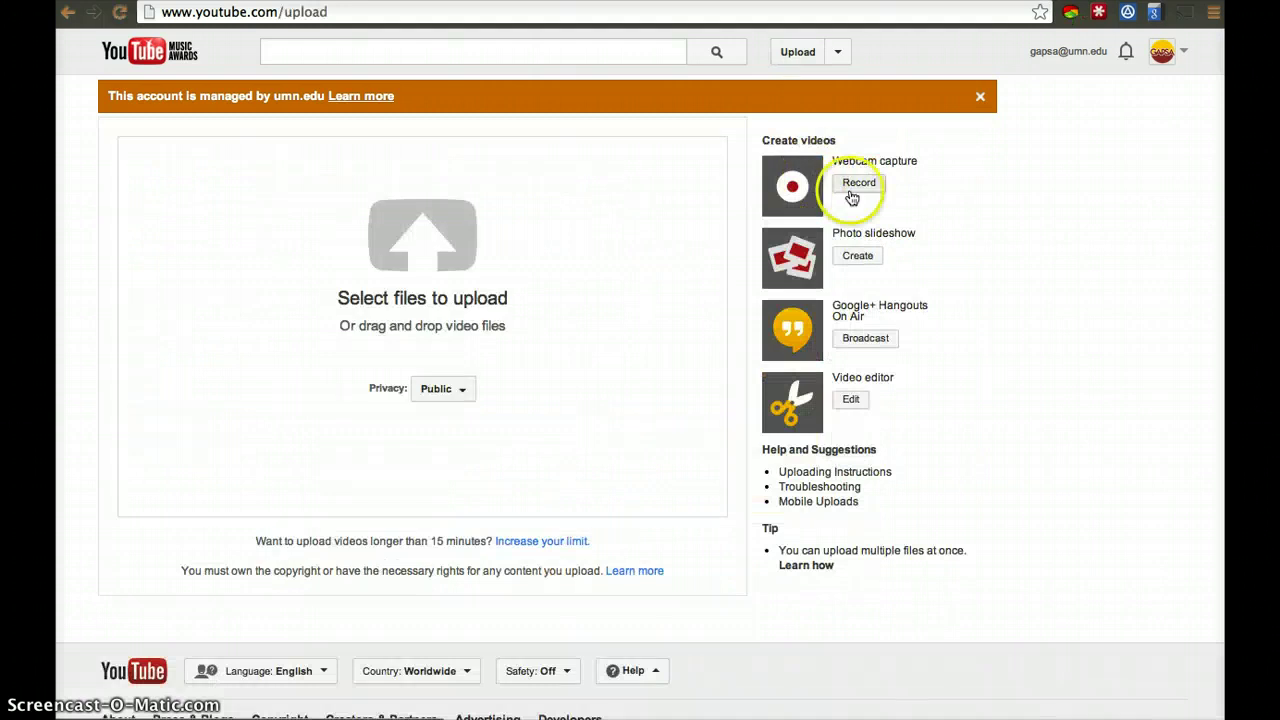
pyautogui.click(862, 258)
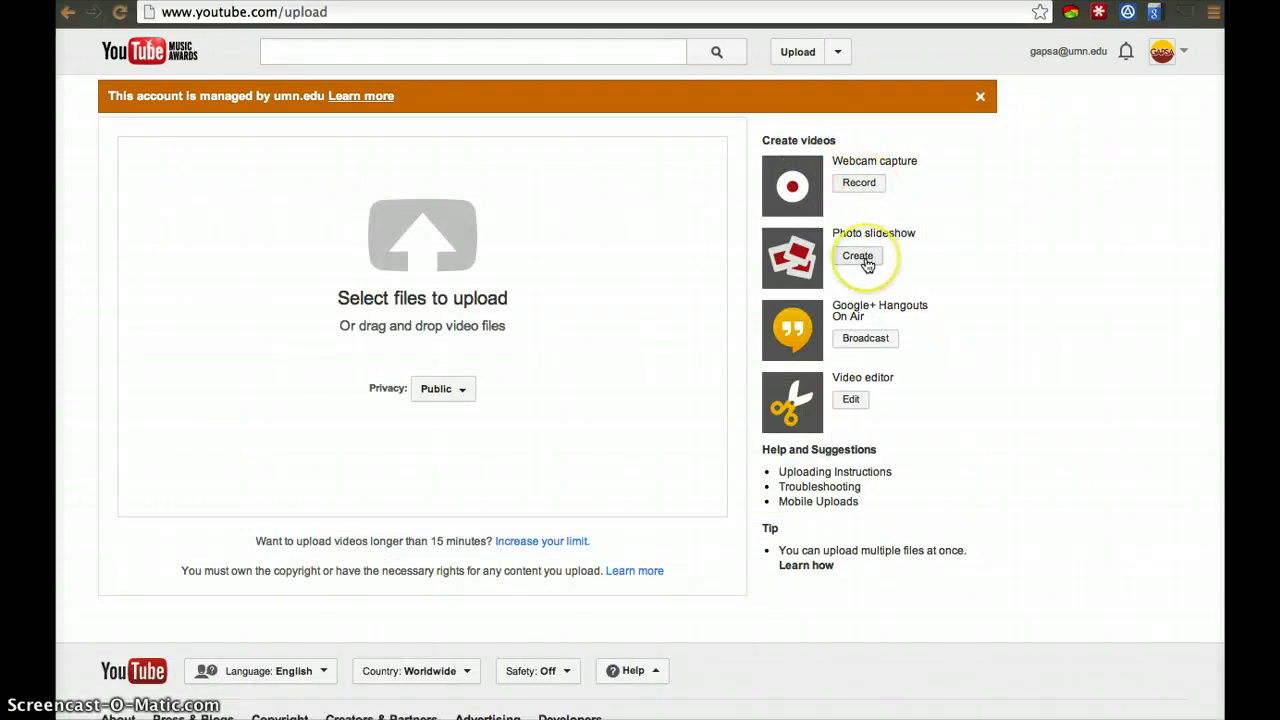
pyautogui.click(870, 338)
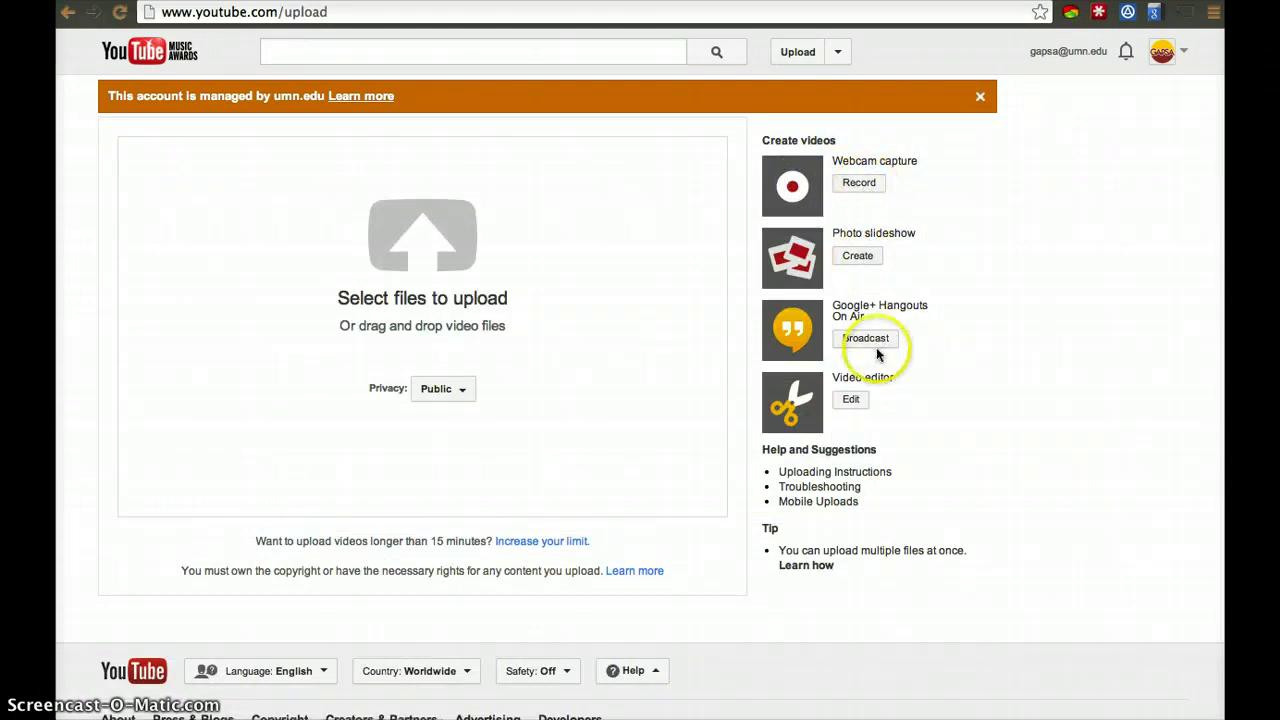
pyautogui.click(853, 396)
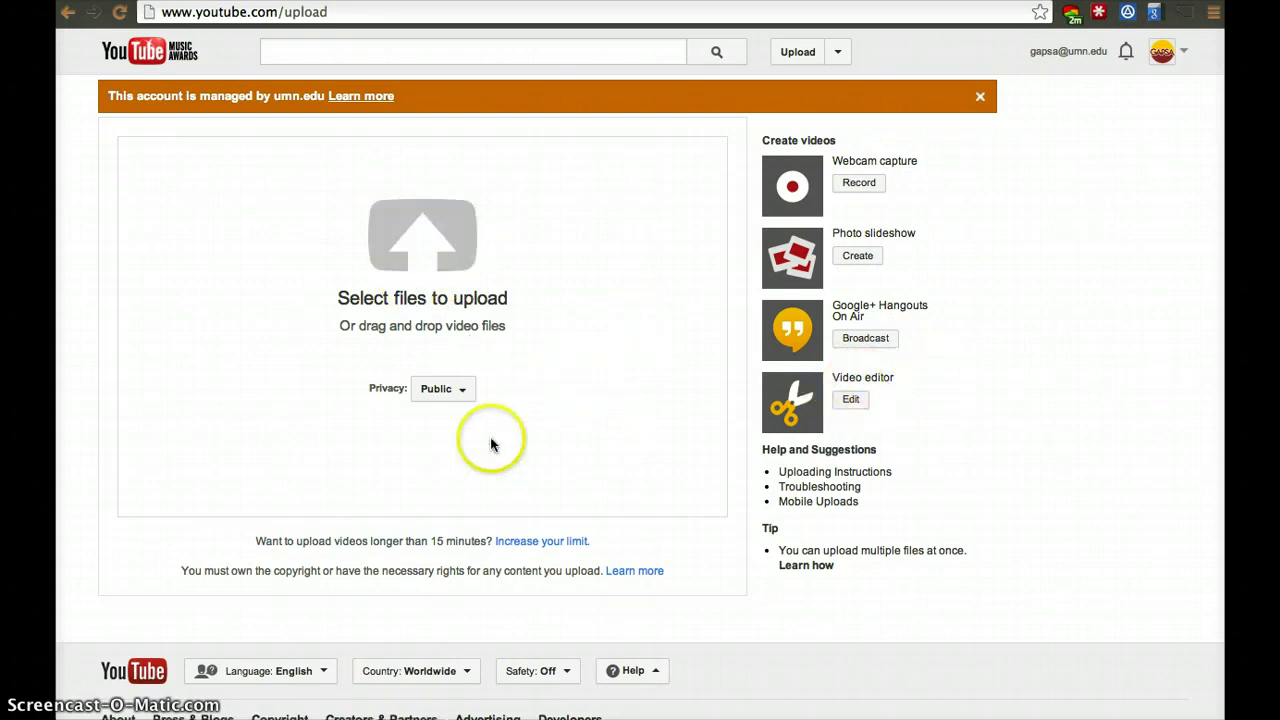
pyautogui.click(553, 519)
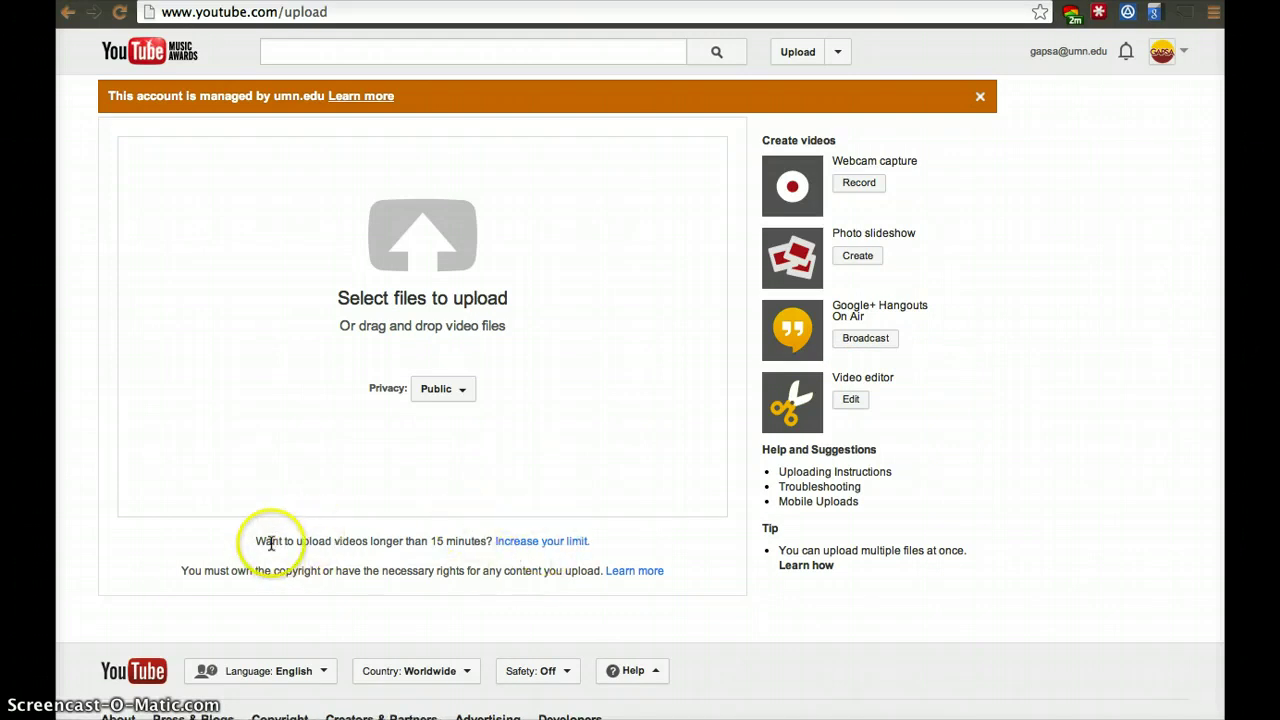
# Read the note on uploading videos longer than 15 minutes and start increasing the account's upload limit.
pyautogui.moveTo(270, 540); pyautogui.dragTo(606, 541)
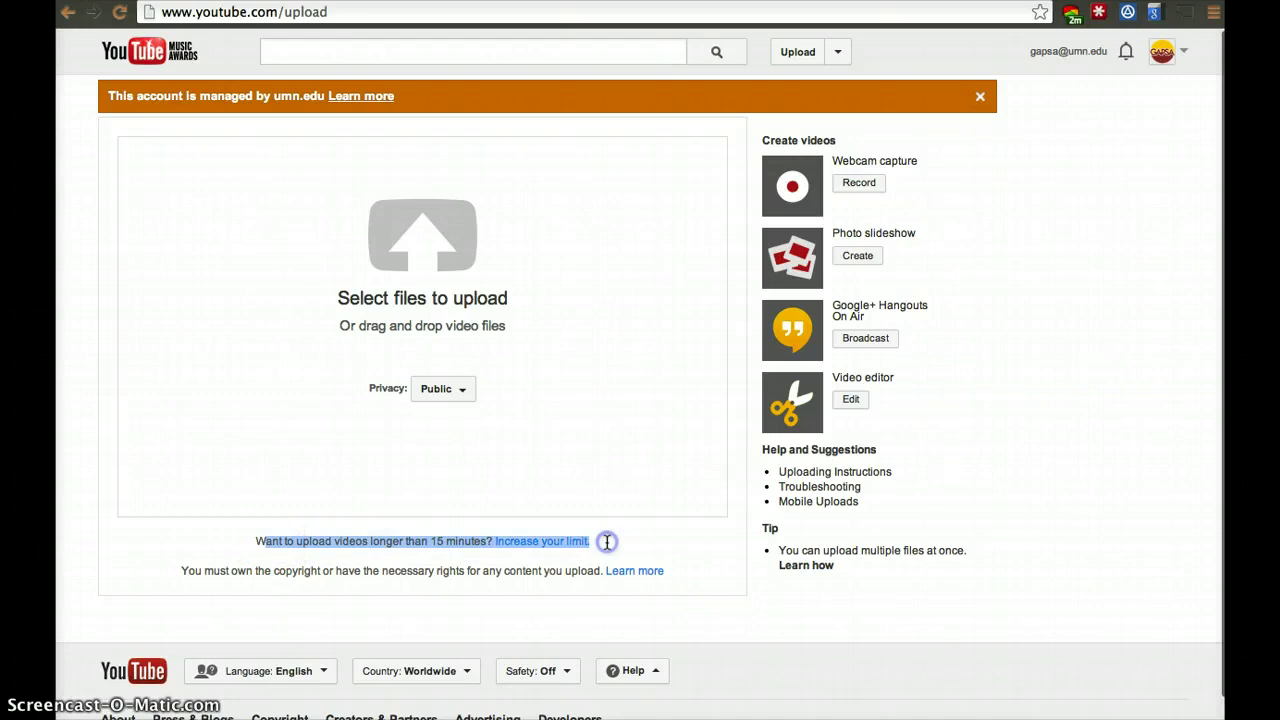
pyautogui.click(606, 541)
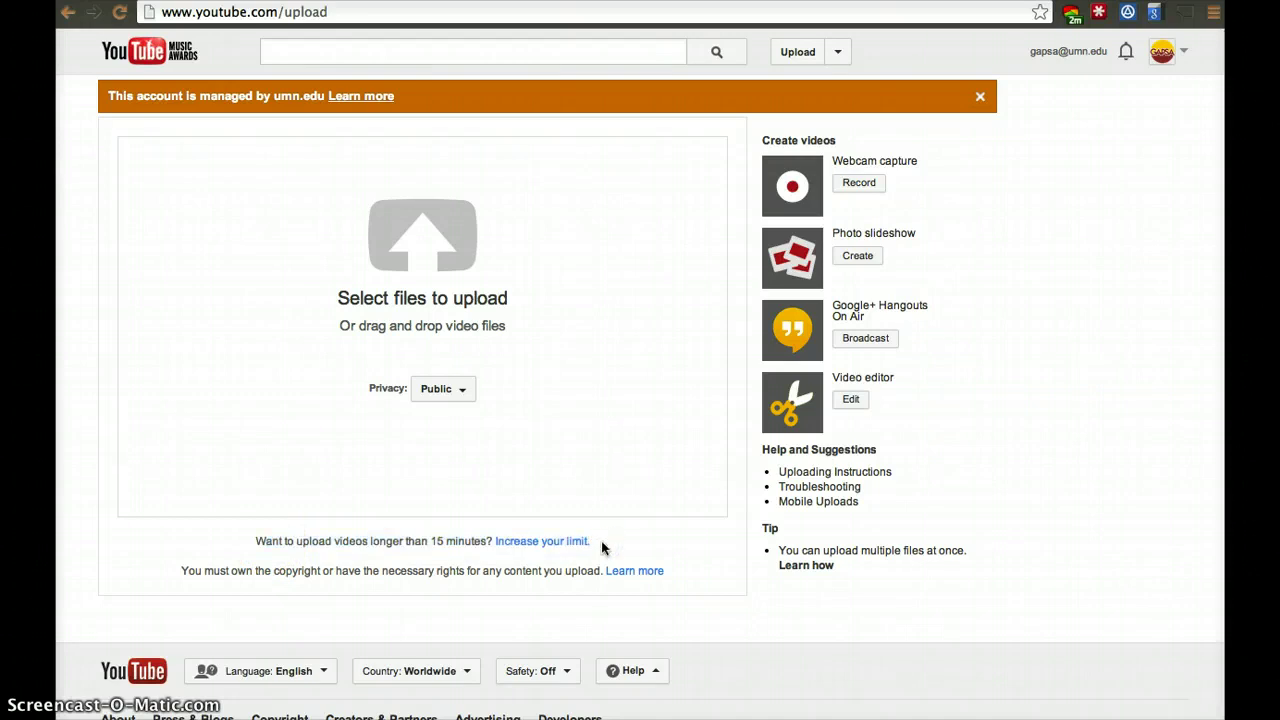
pyautogui.click(565, 540)
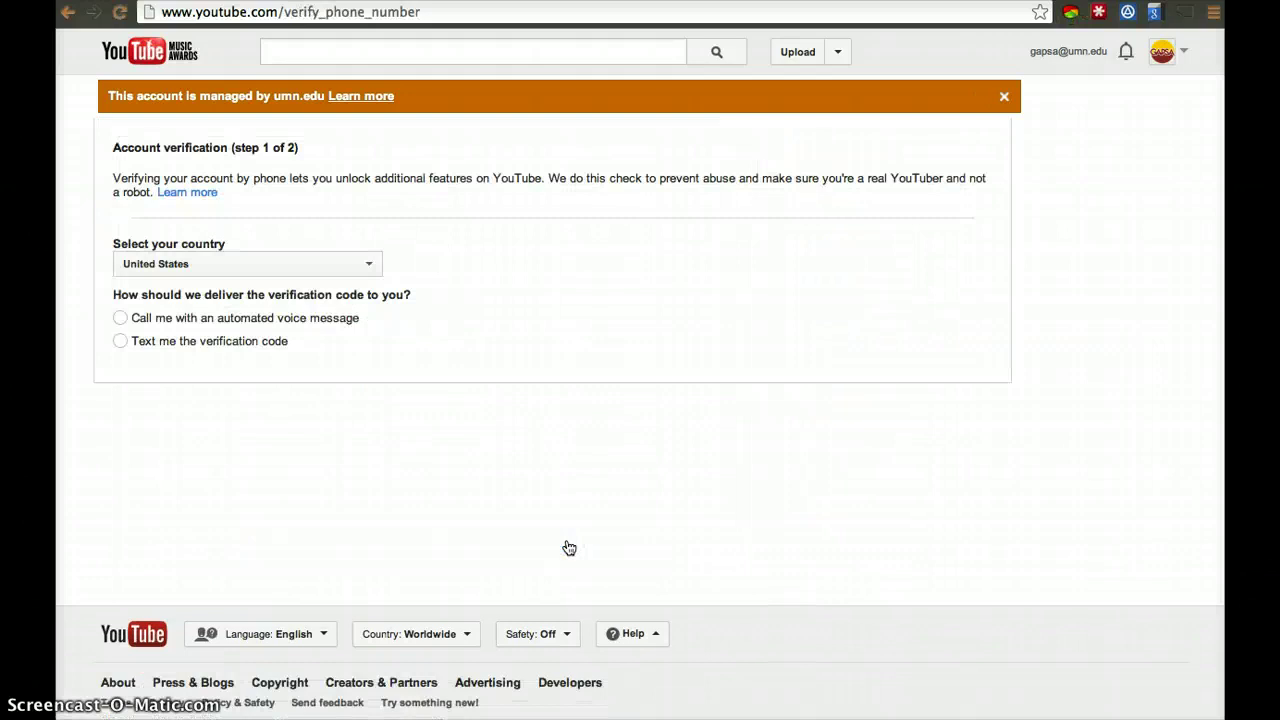
# Choose to receive the verification code by text message and activate the phone number field.
pyautogui.click(343, 258)
pyautogui.click(346, 268)
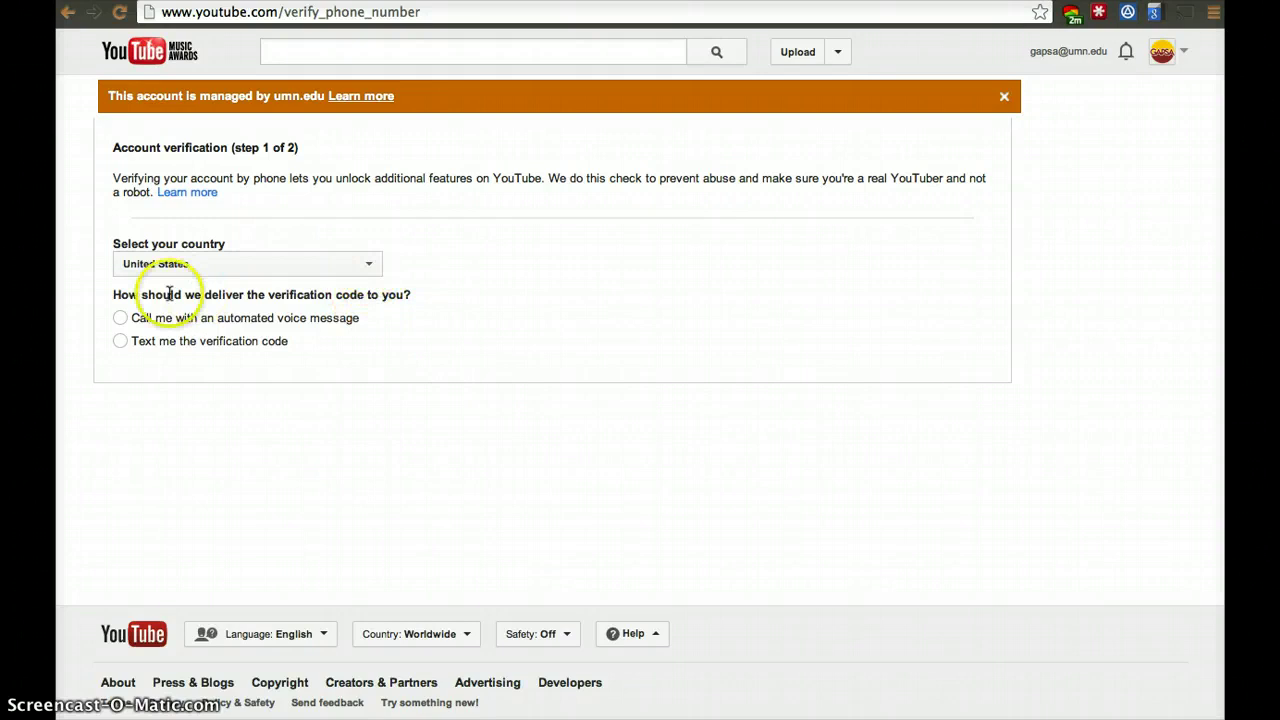
pyautogui.click(120, 348)
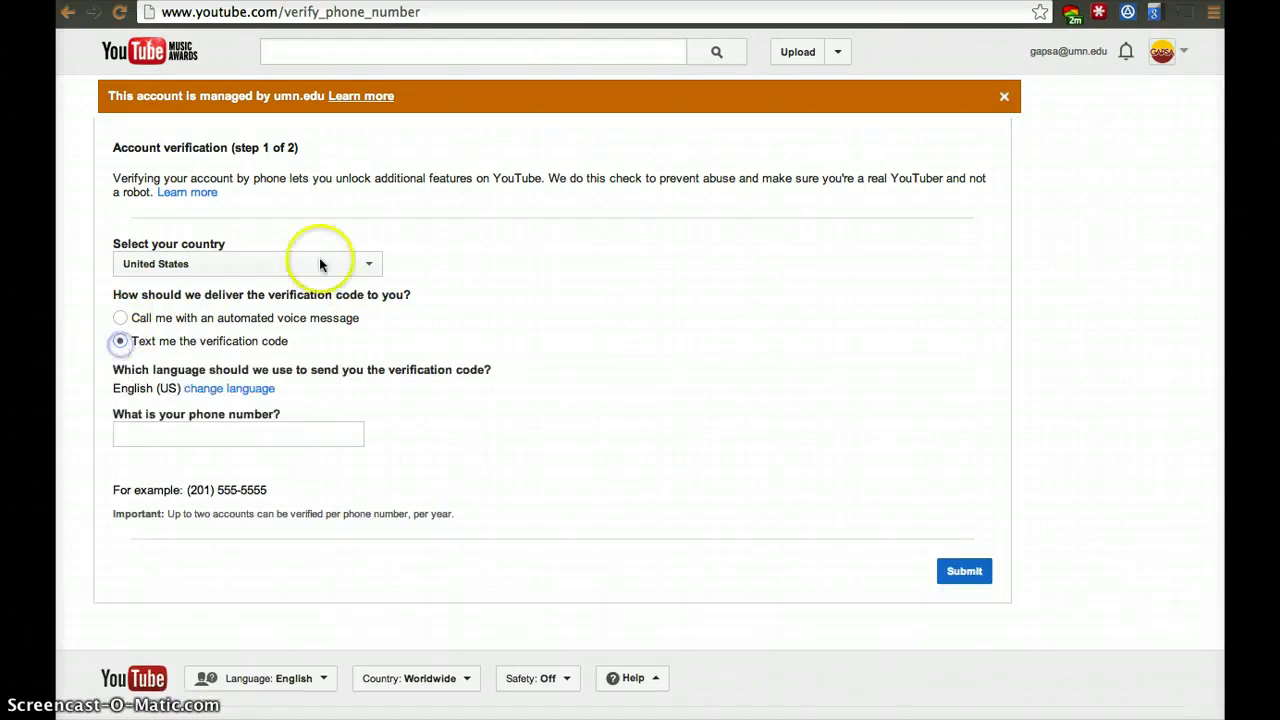
pyautogui.click(285, 428)
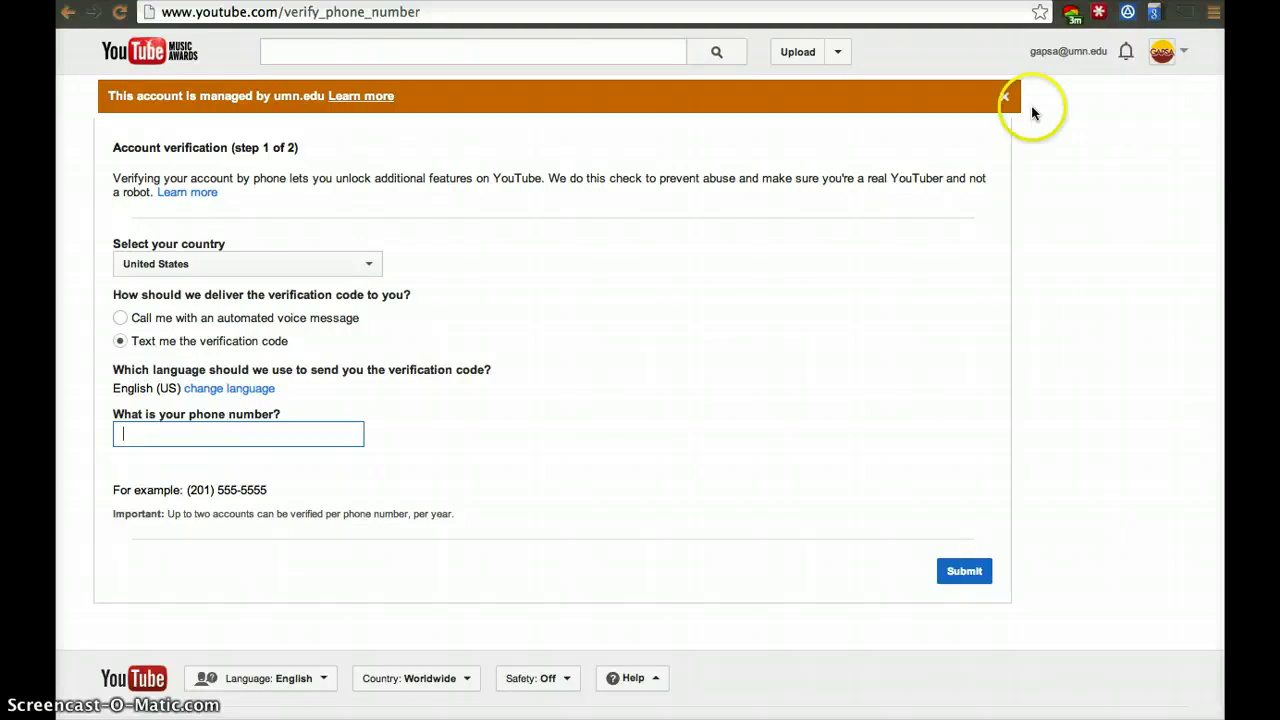
# Switch to the second account in the account list and continue from account verification to the channel features.
pyautogui.click(1163, 52)
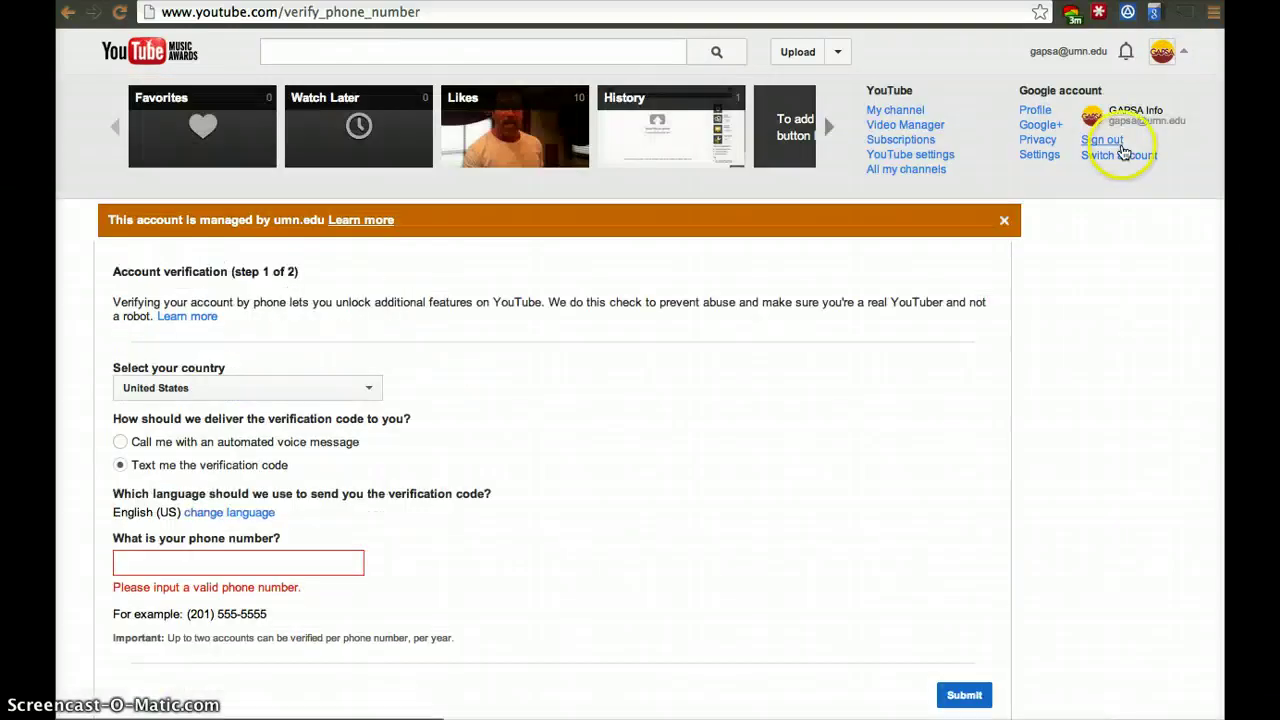
pyautogui.click(1120, 158)
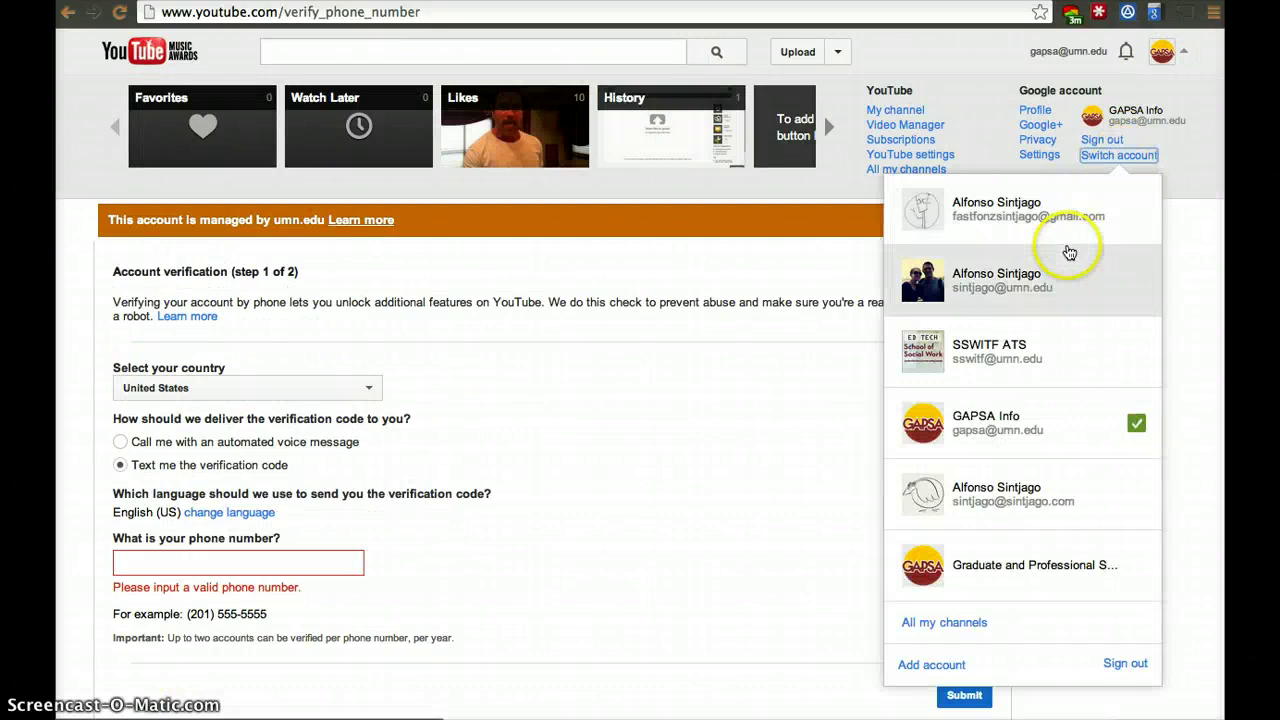
pyautogui.click(1066, 289)
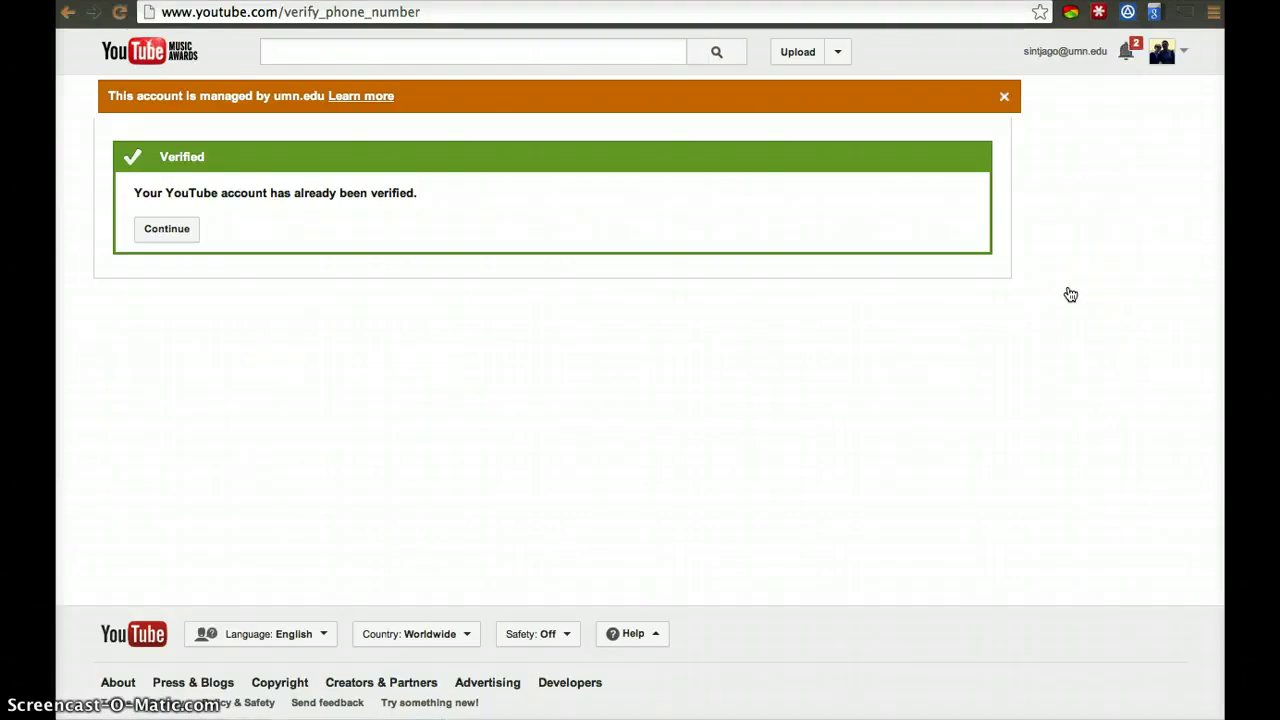
pyautogui.click(147, 232)
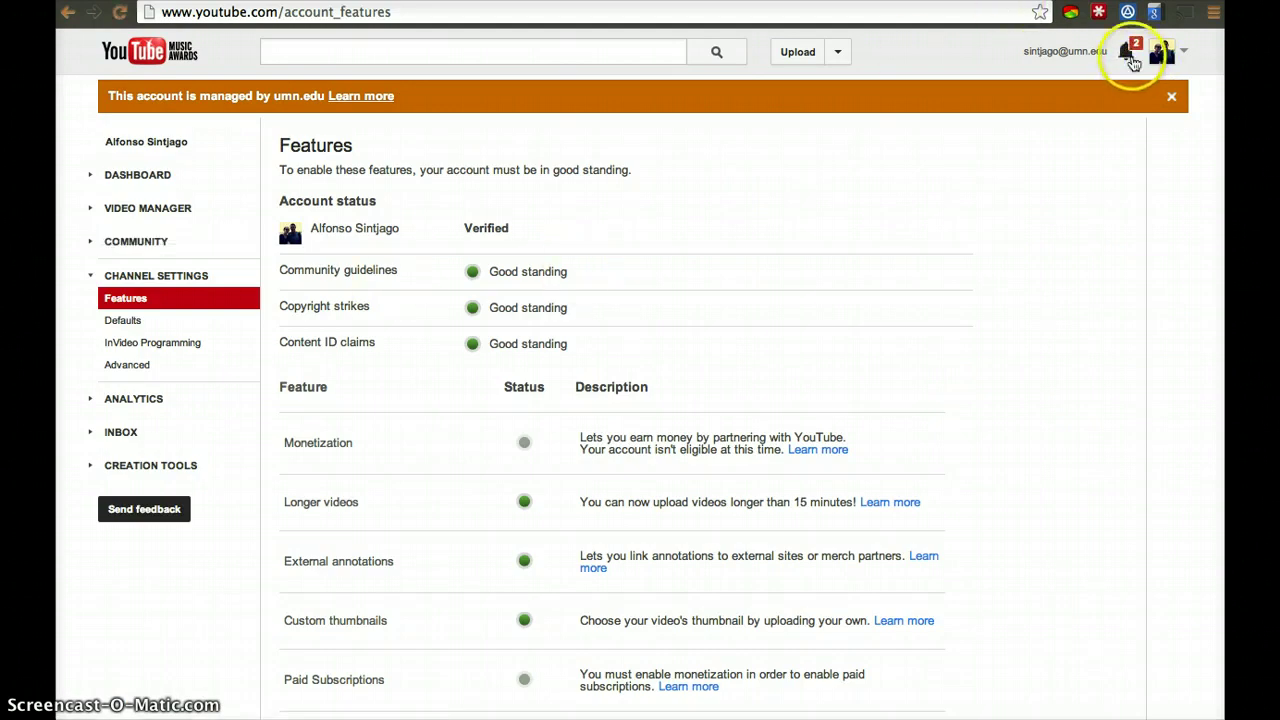
# Return to the upload page and start uploading the first MP4 video from the Desktop folder.
pyautogui.click(1133, 57)
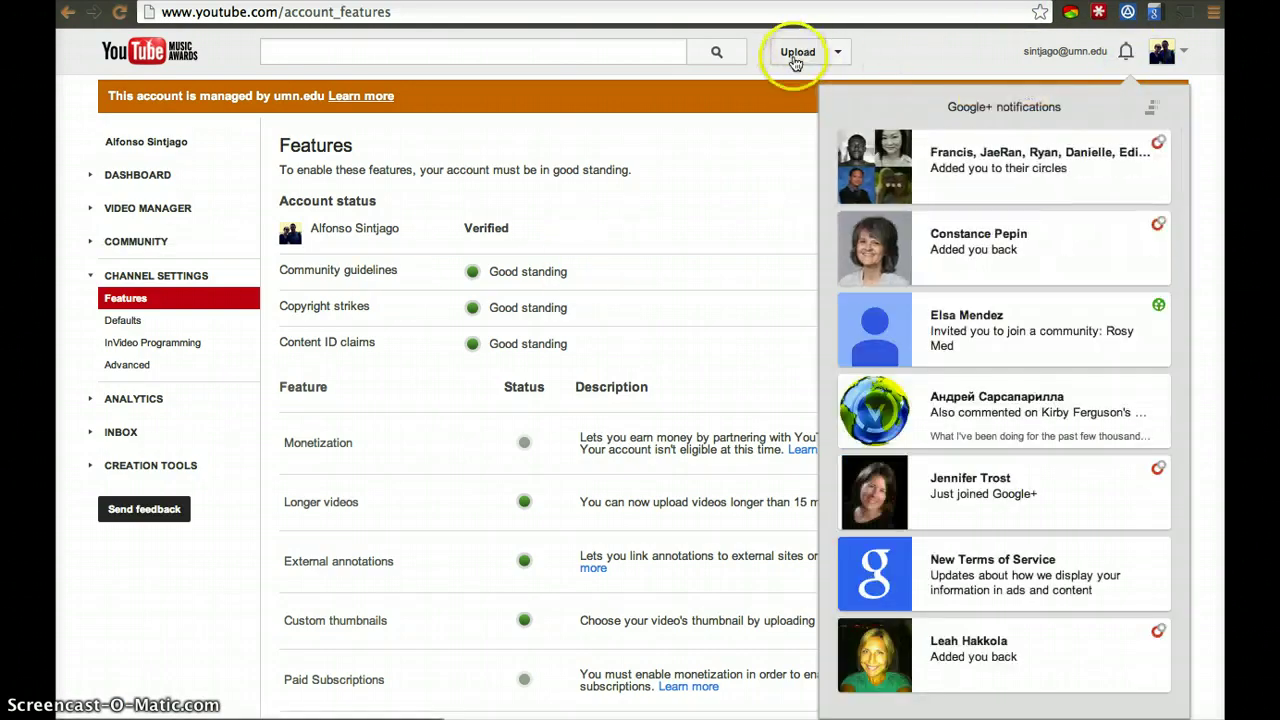
pyautogui.click(799, 54)
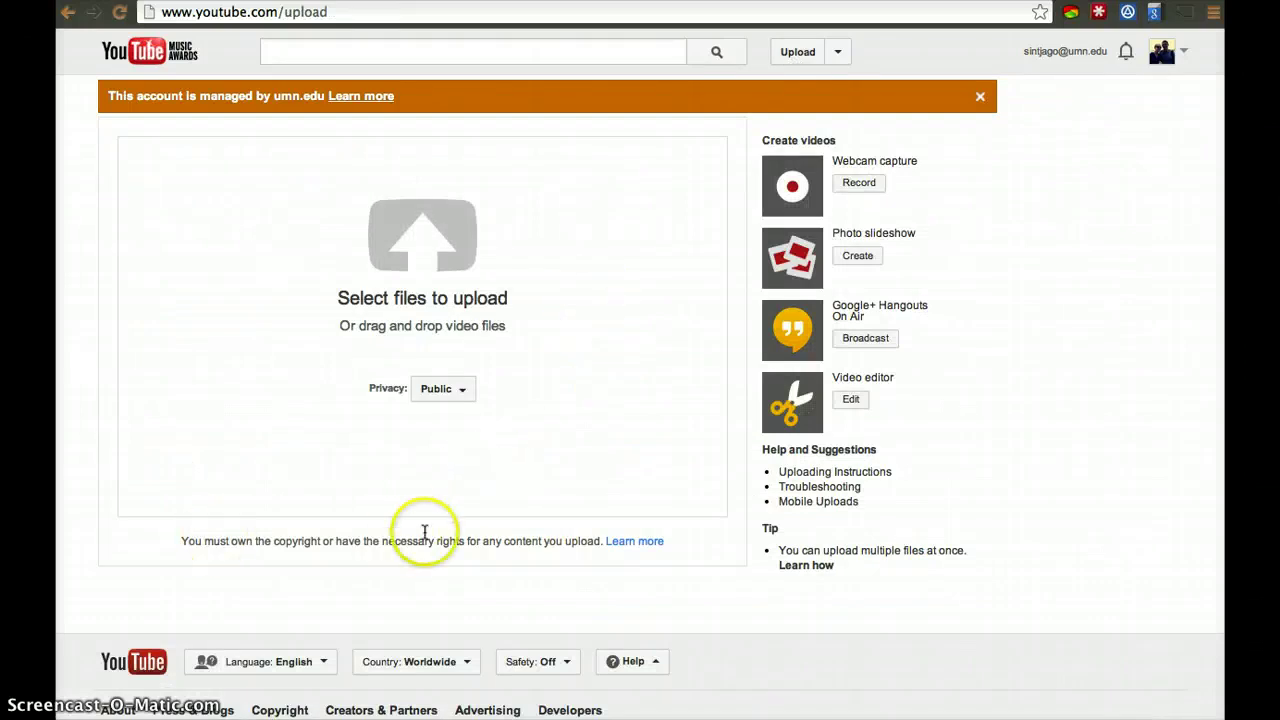
pyautogui.click(452, 277)
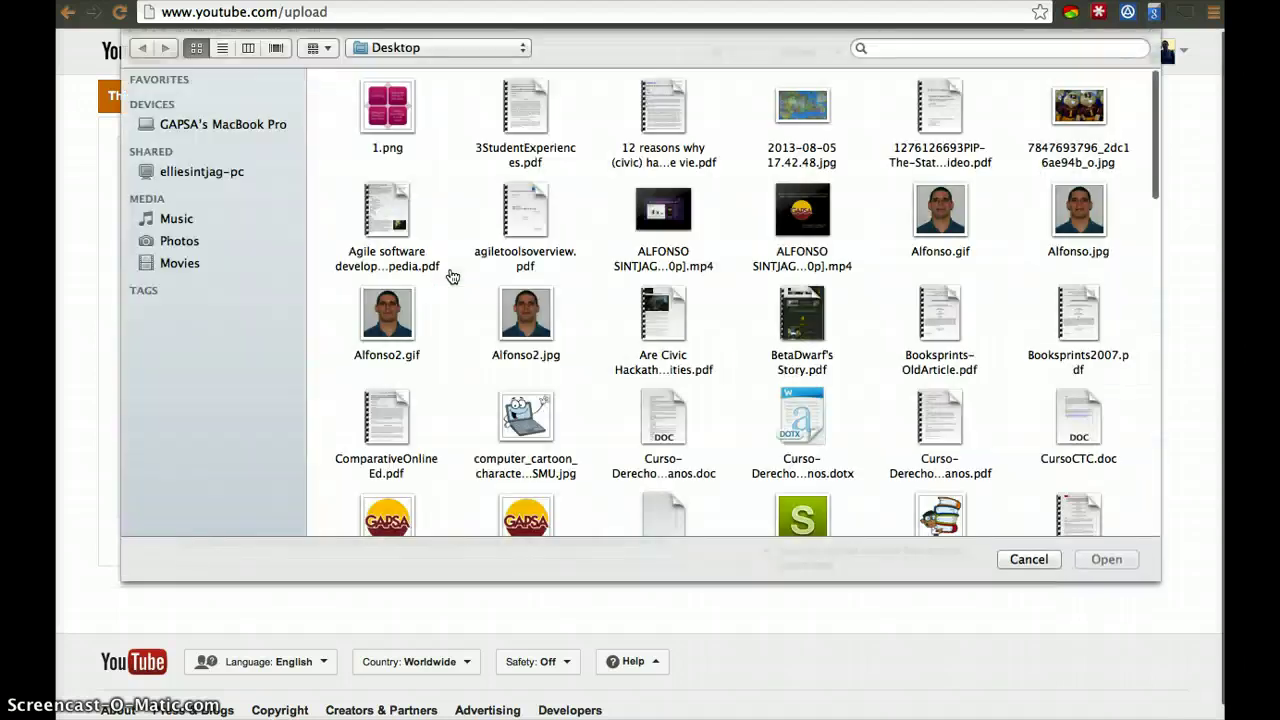
pyautogui.doubleClick(664, 208)
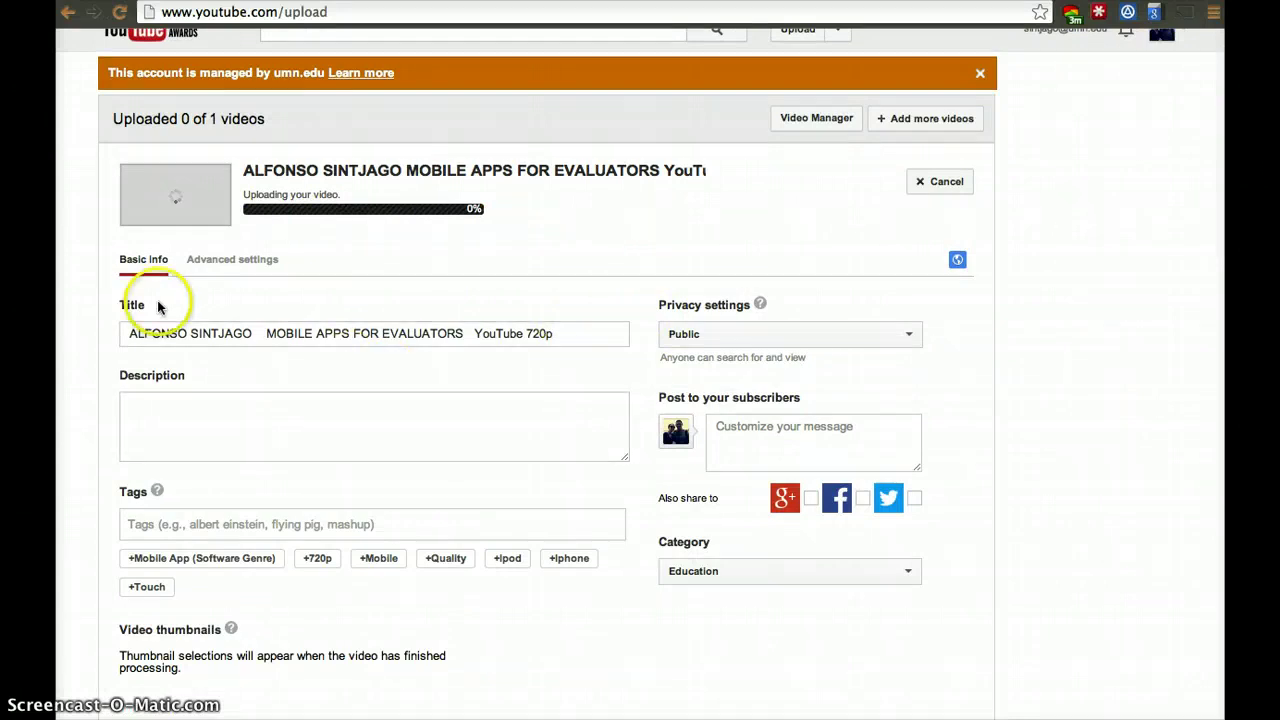
# Delete the person's name from the beginning of the video title.
pyautogui.click(263, 333)
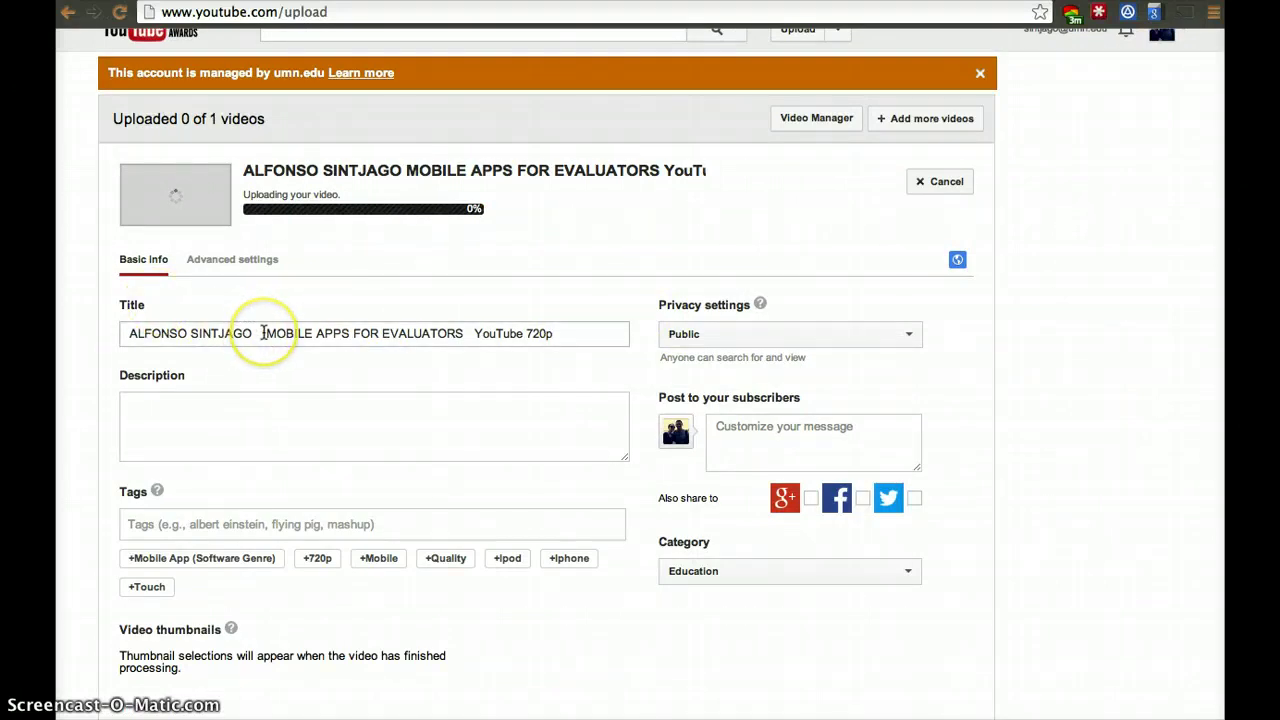
pyautogui.moveTo(263, 333); pyautogui.dragTo(126, 320)
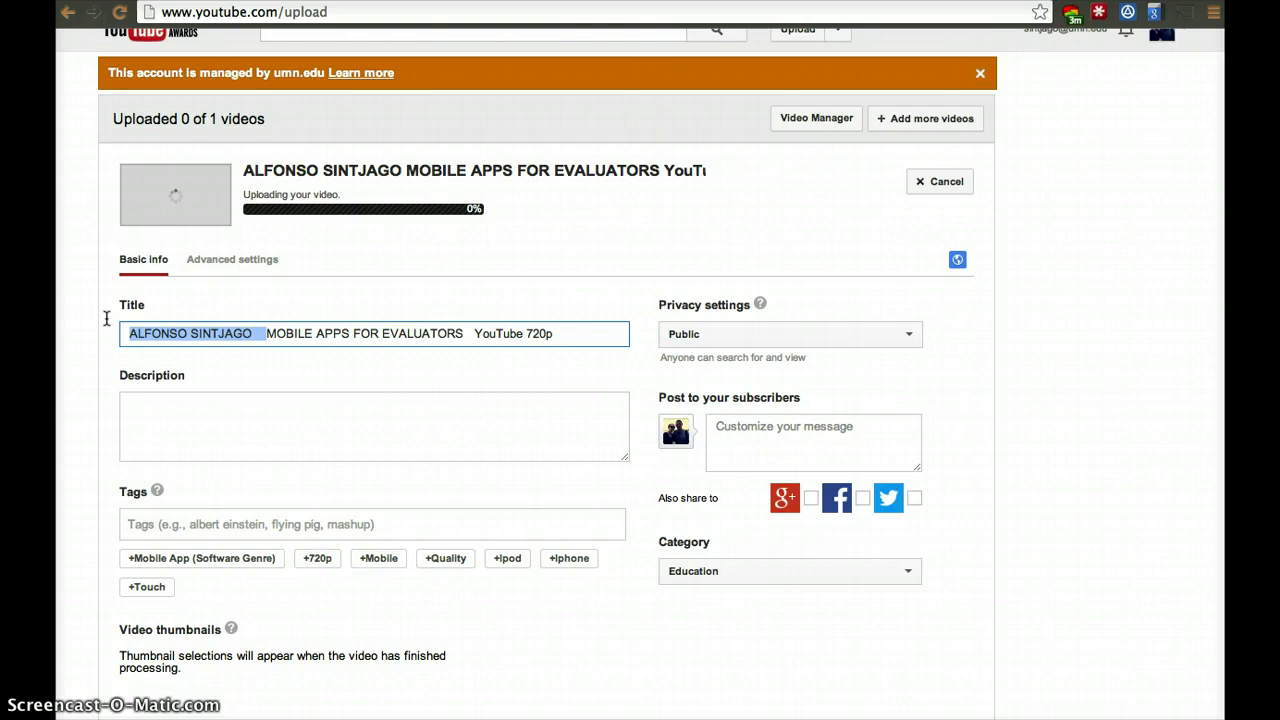
pyautogui.press('BackSpace')
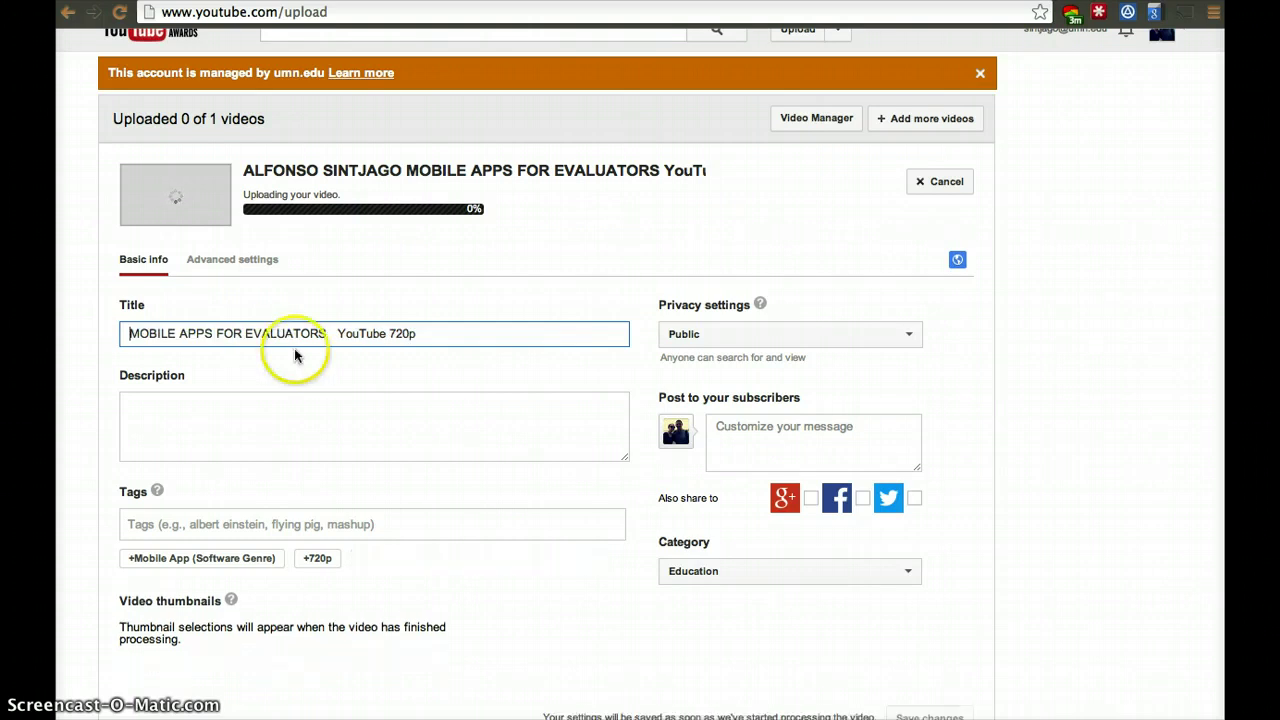
# Replace "MOBILE APPS FOR EVALUATORS" in the video title with "Mobile App E".
pyautogui.click(327, 334)
pyautogui.moveTo(327, 334); pyautogui.dragTo(129, 332)
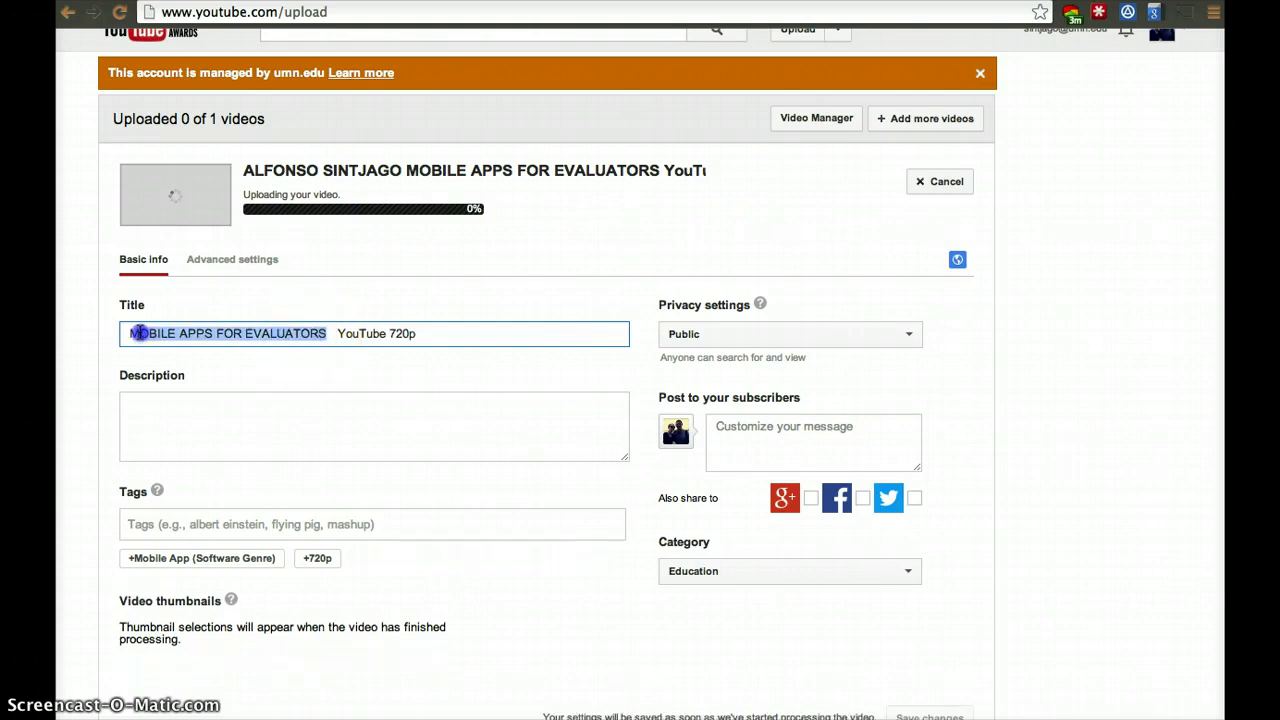
pyautogui.write('Mobile A')
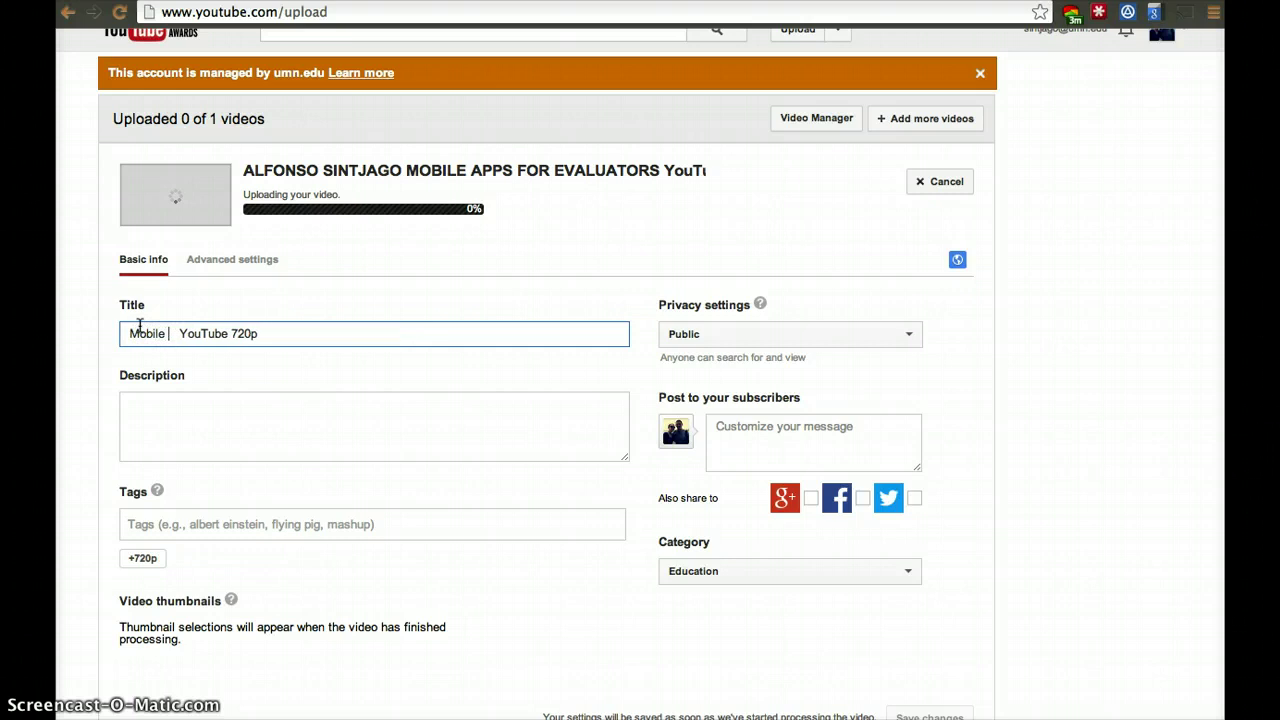
pyautogui.press('BackSpace')
pyautogui.write('App')
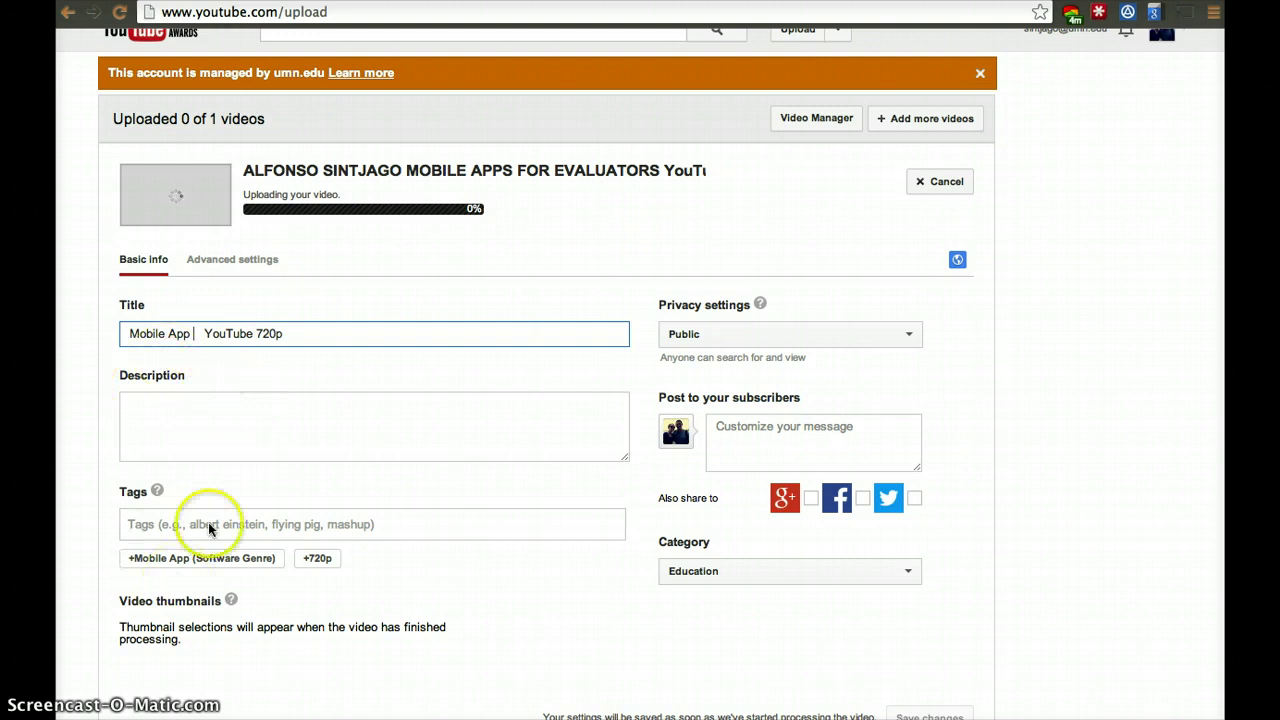
pyautogui.write('E')
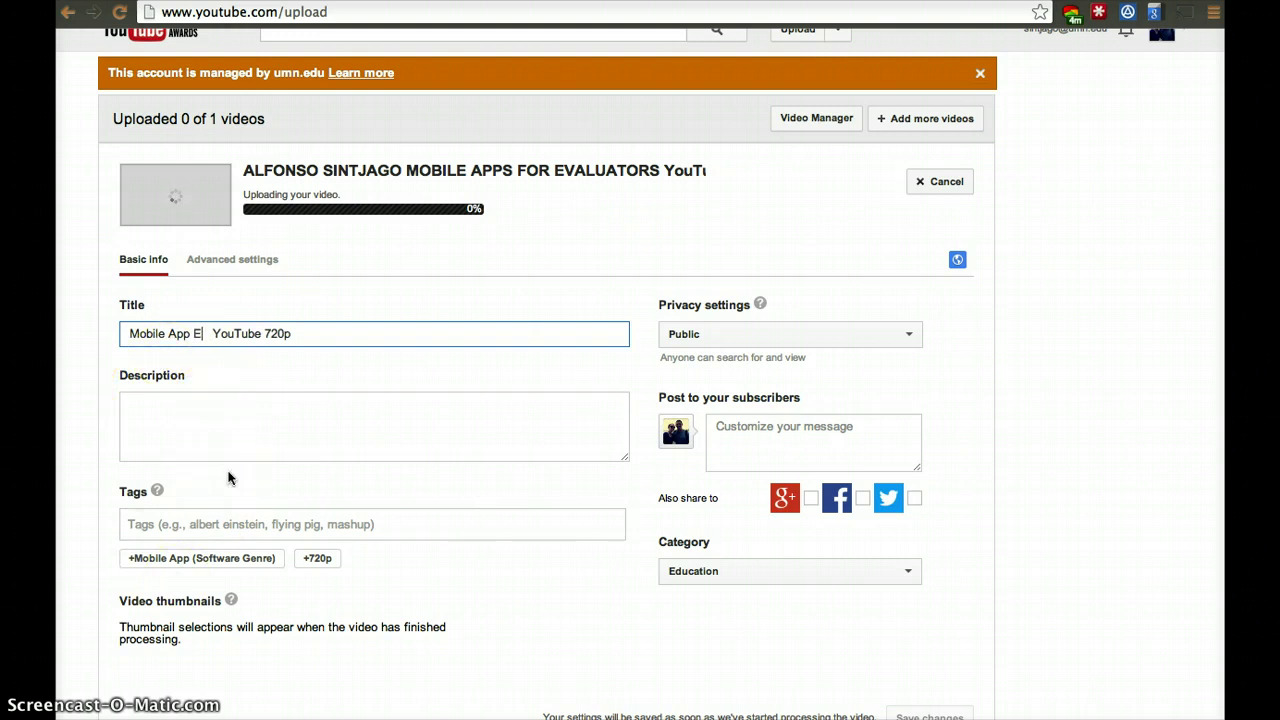
# Set the video's privacy to Unlisted and complete the title as "Mobile App Evaluators", without the "YouTube 720p" ending.
pyautogui.click(729, 334)
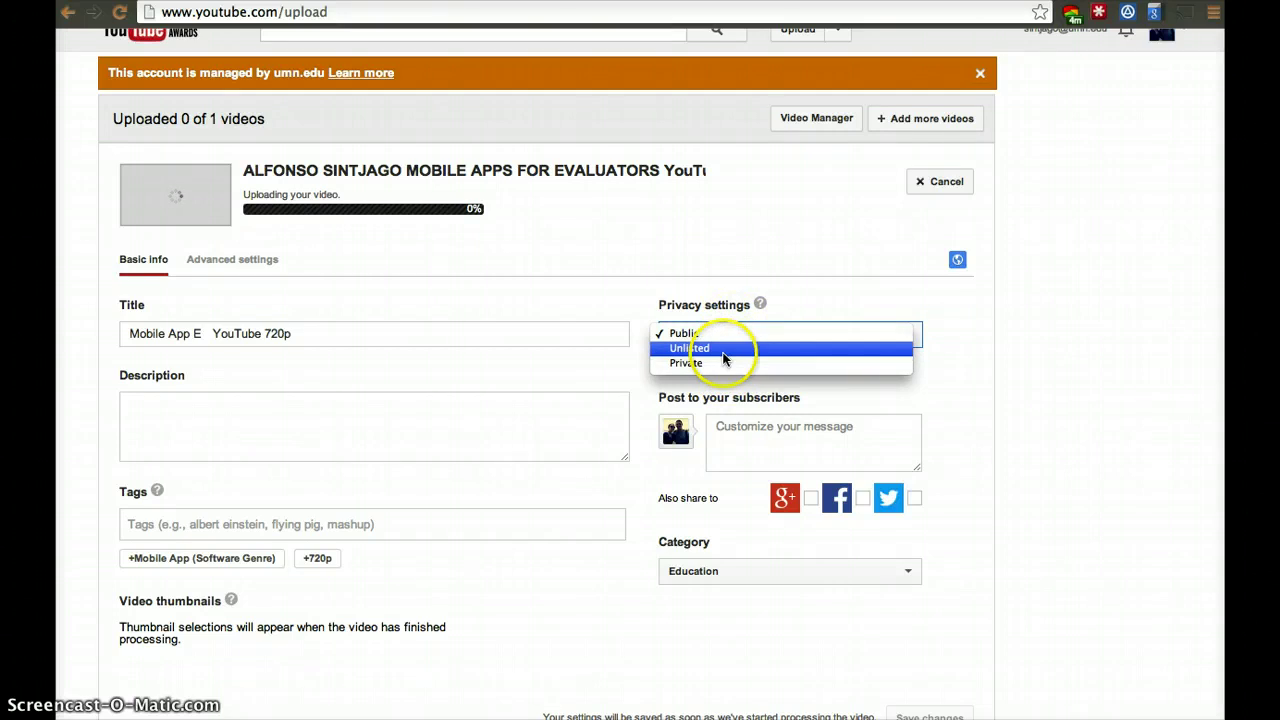
pyautogui.click(724, 347)
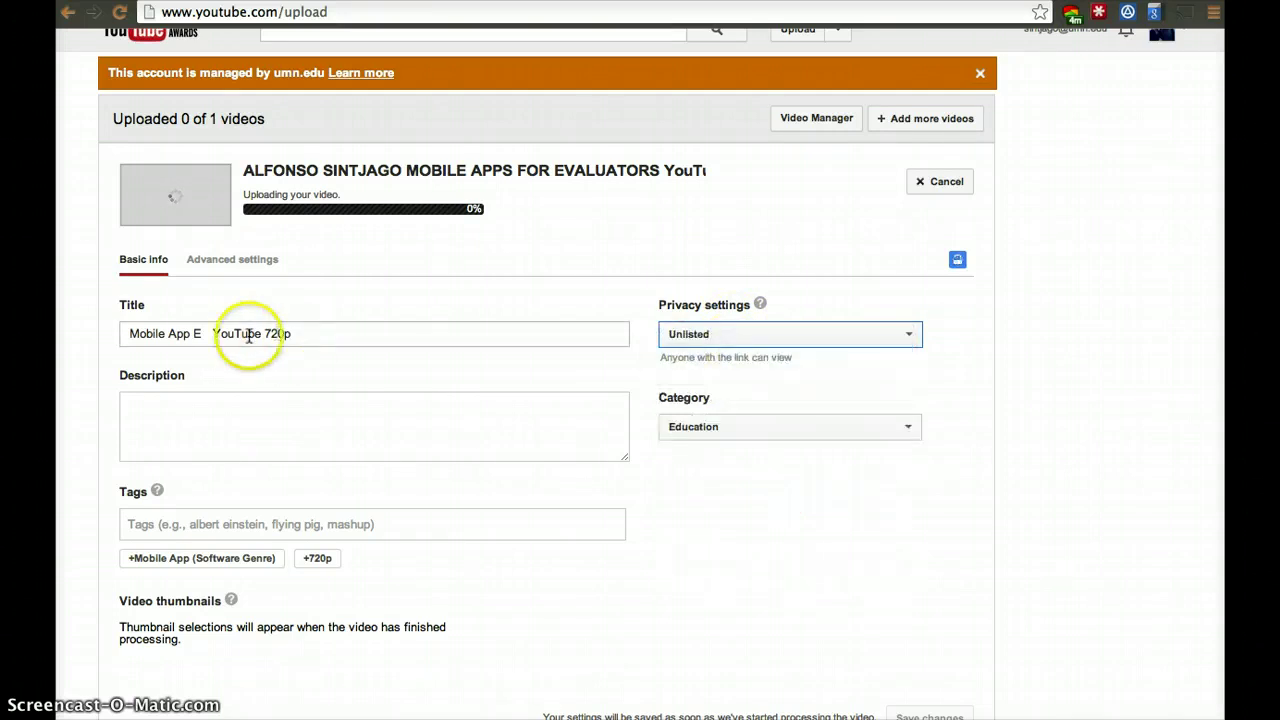
pyautogui.moveTo(200, 334); pyautogui.dragTo(414, 383)
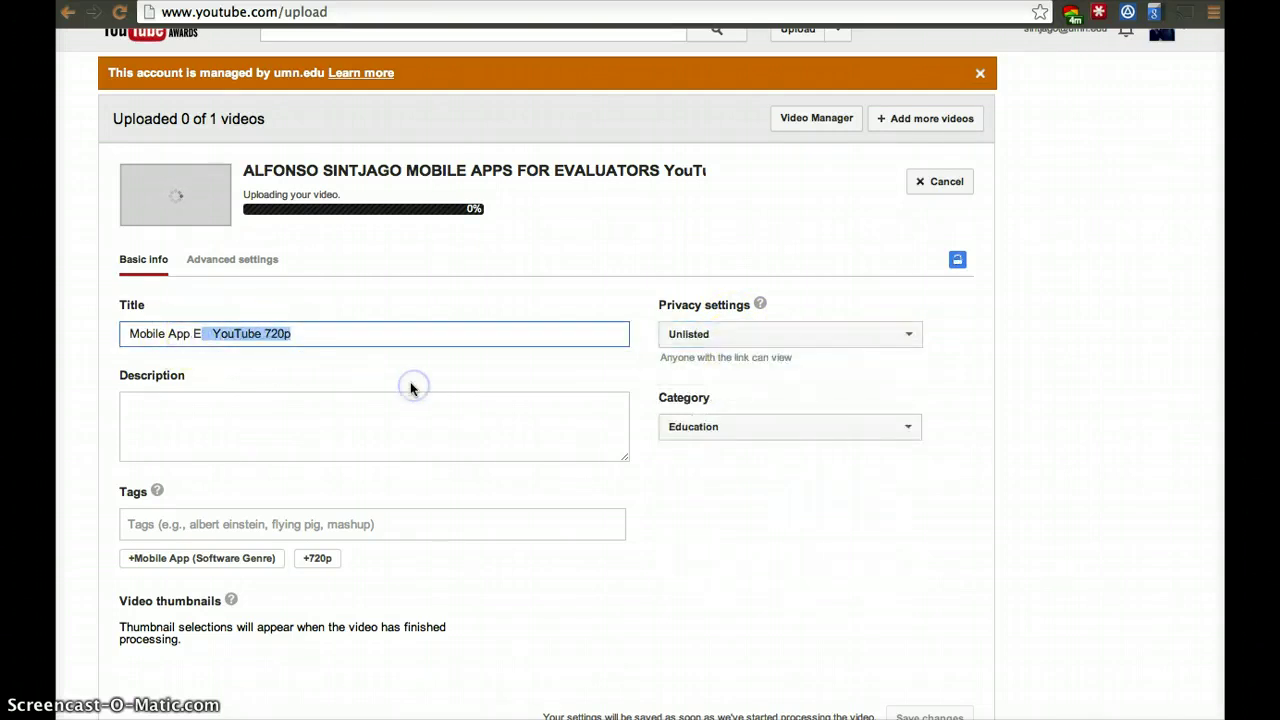
pyautogui.write('vuators')
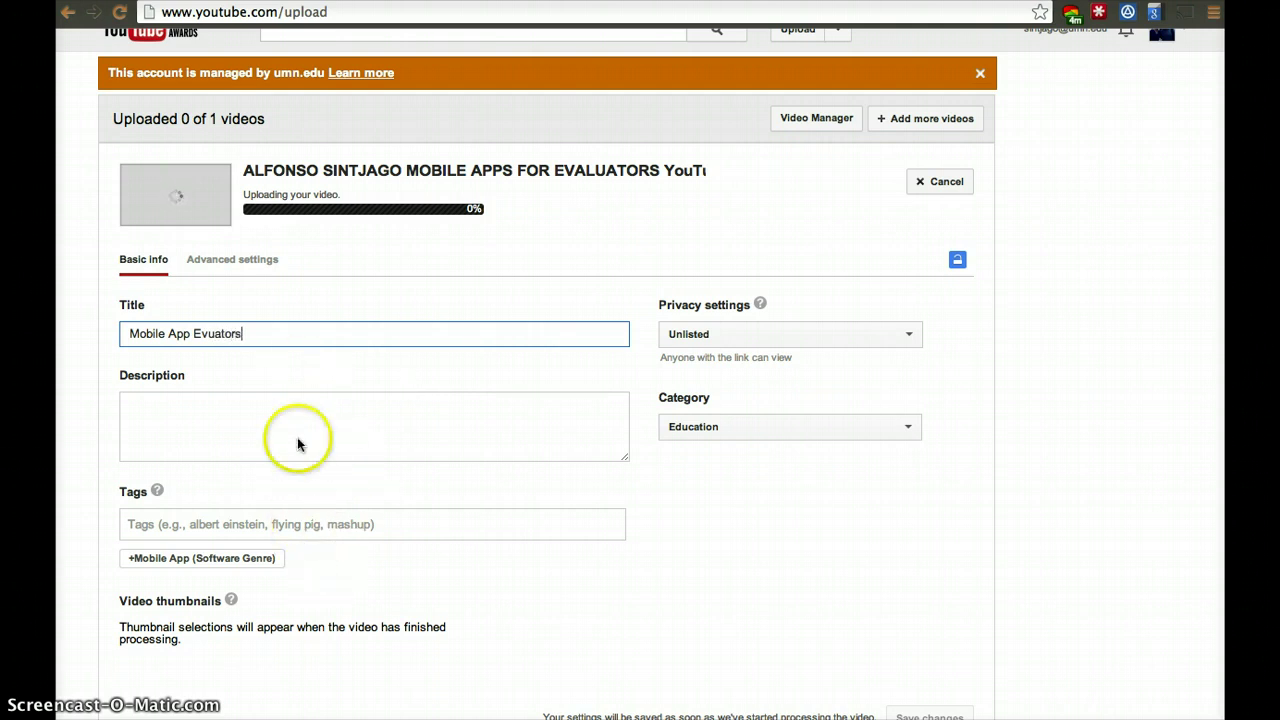
pyautogui.click(218, 338)
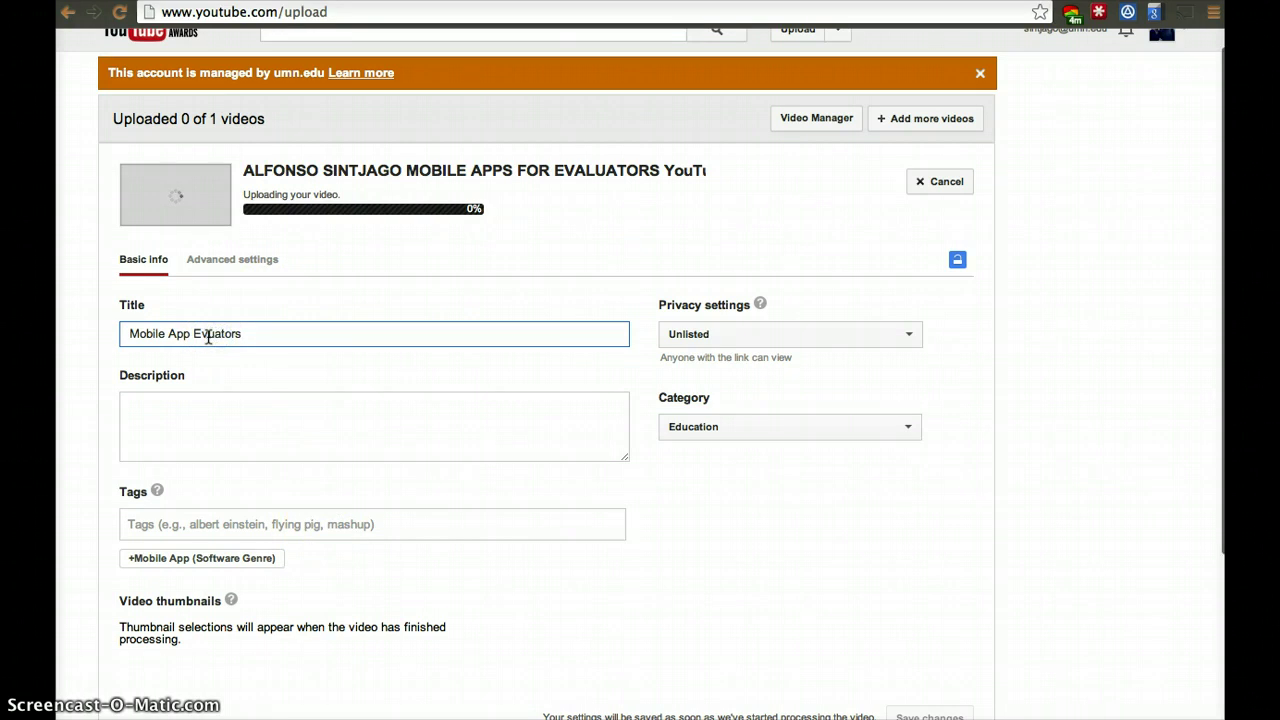
pyautogui.click(205, 334)
pyautogui.write('a')
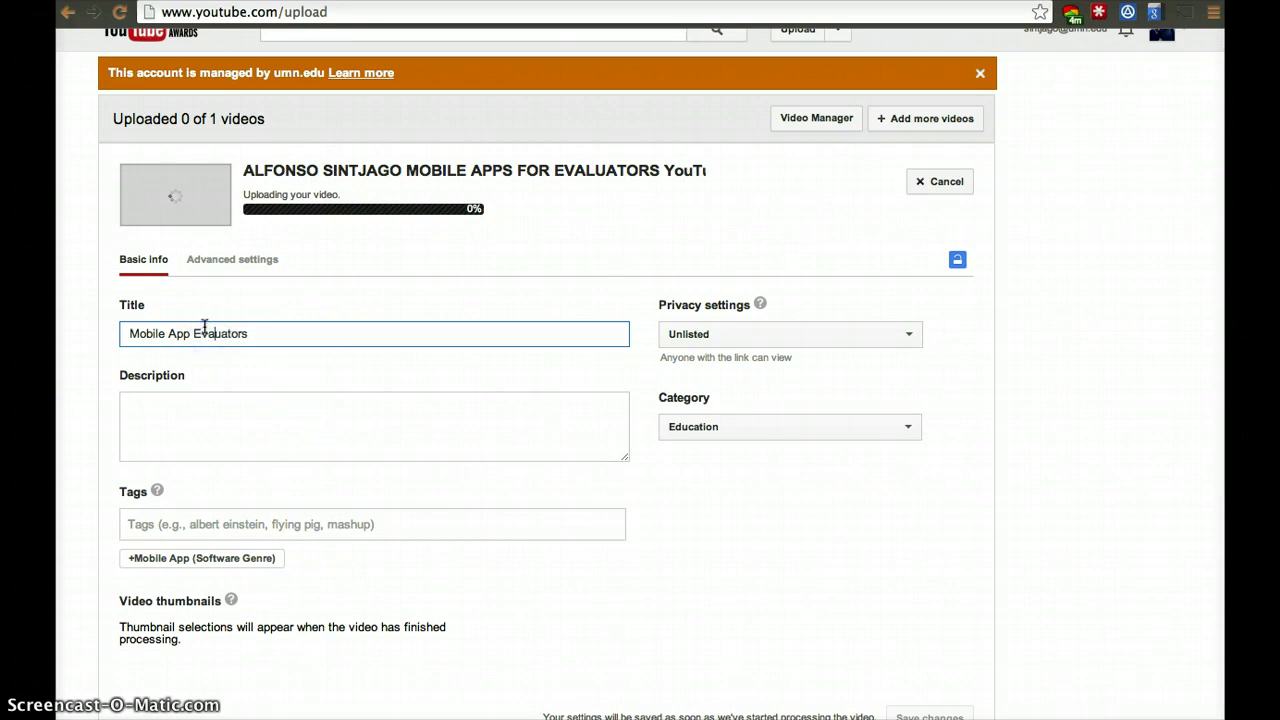
pyautogui.write('l')
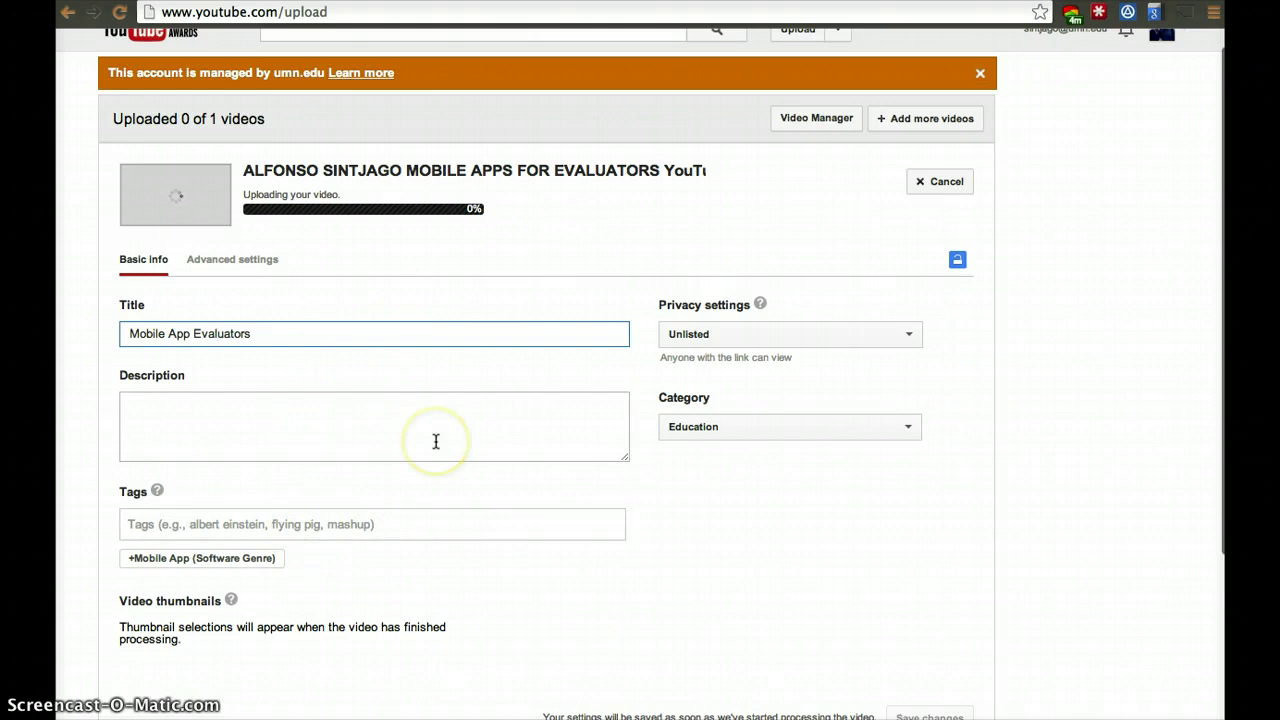
# Look over the upload form and open the Video Manager's list of uploads.
pyautogui.scroll(-1, 436, 441)
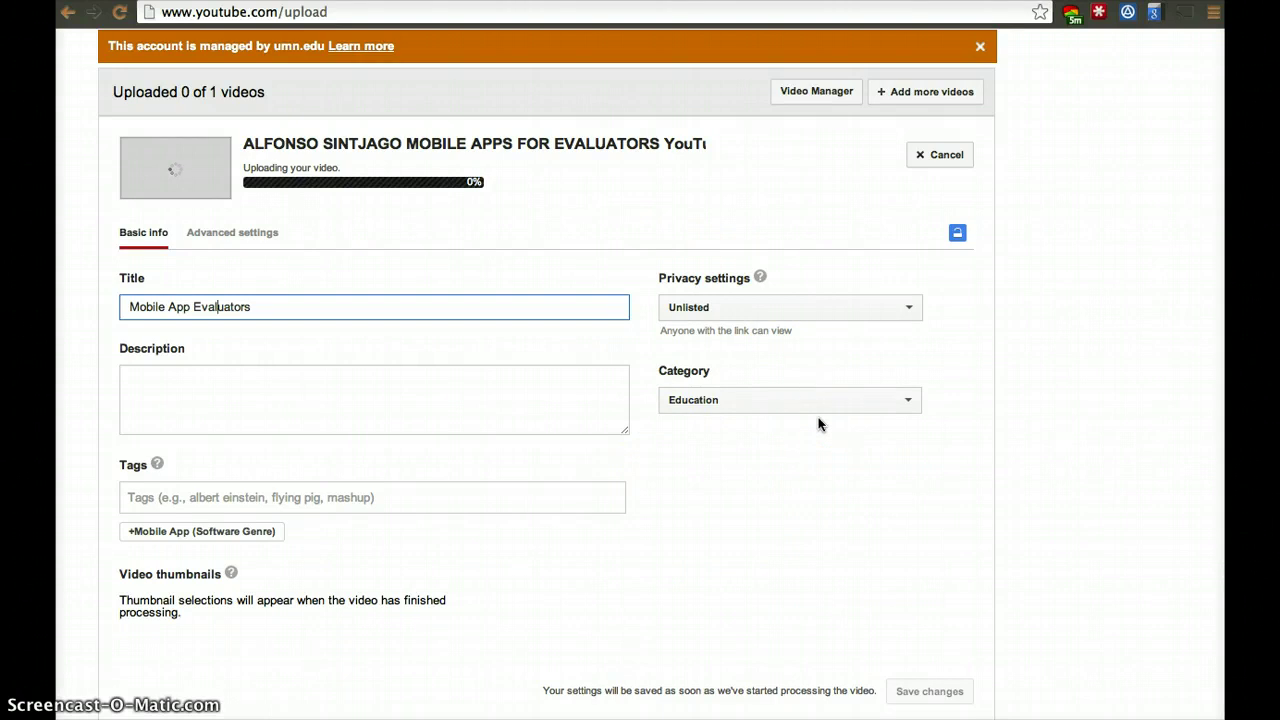
pyautogui.scroll(1, 818, 424)
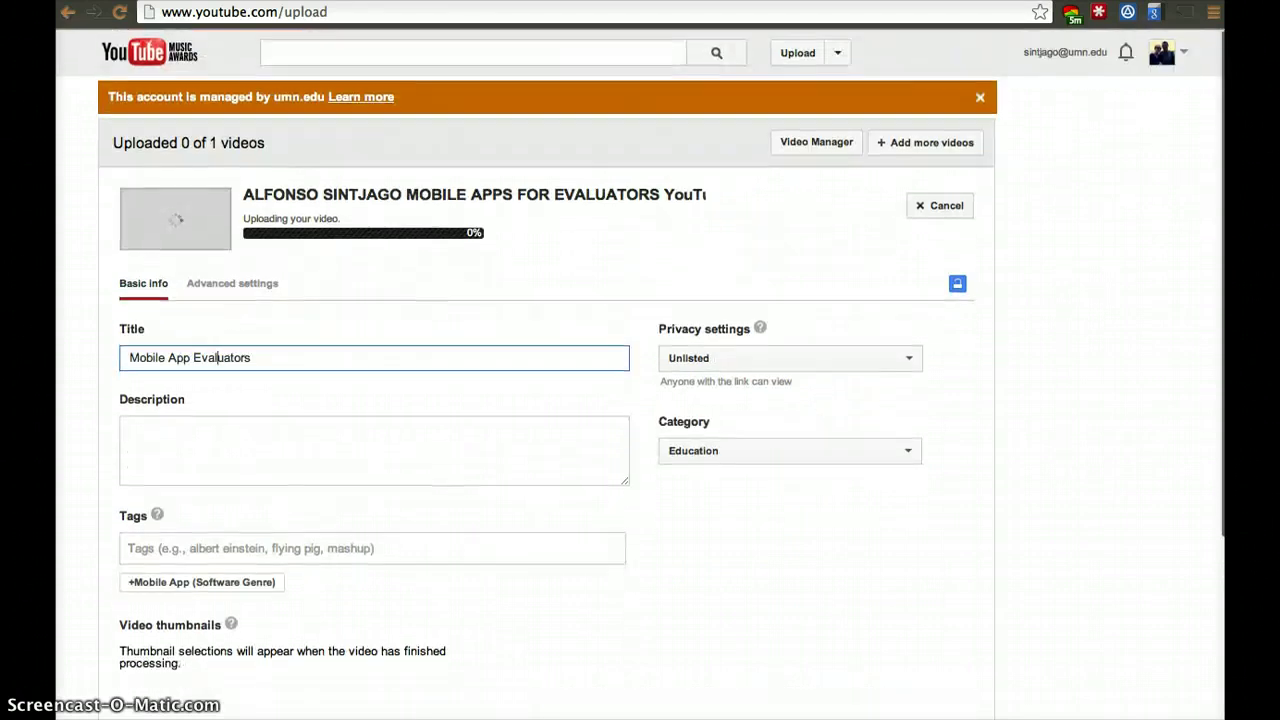
pyautogui.click(829, 148)
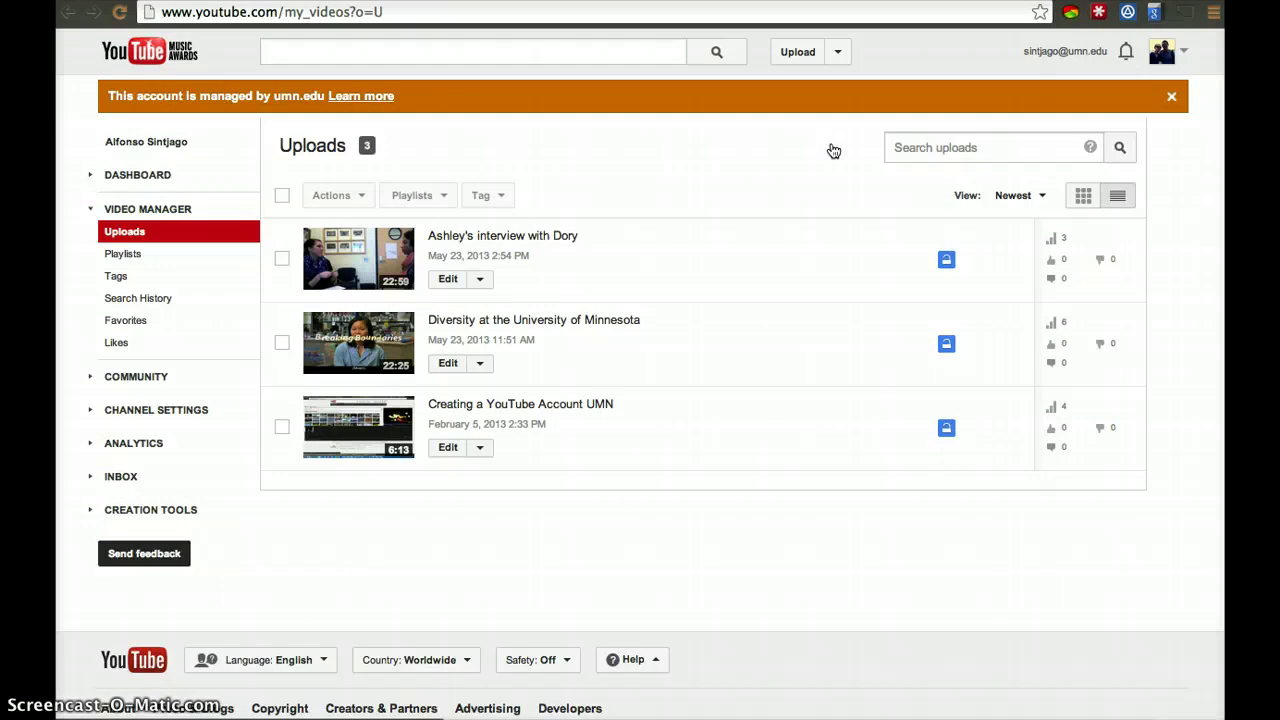